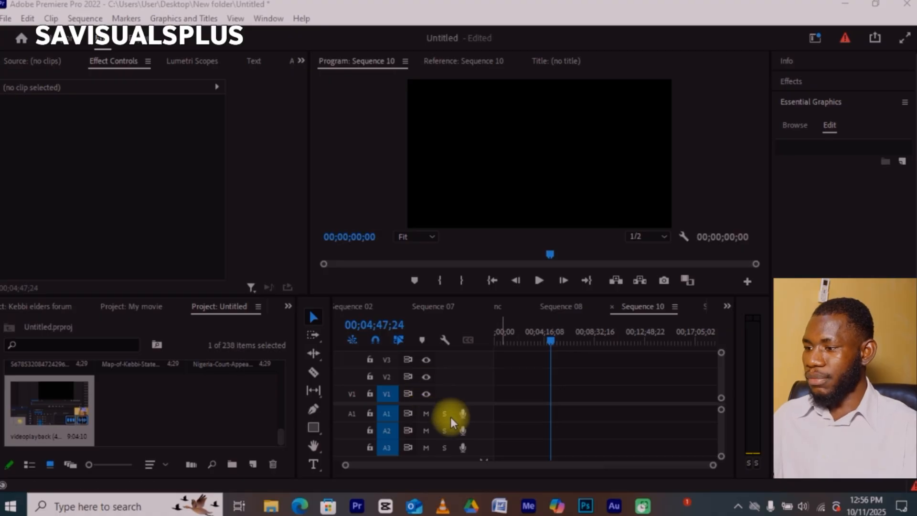
# Return the playhead to the start of Sequence 10 and browse the Downloads folder for a video clip
pyautogui.moveTo(551, 339); pyautogui.dragTo(480, 345)
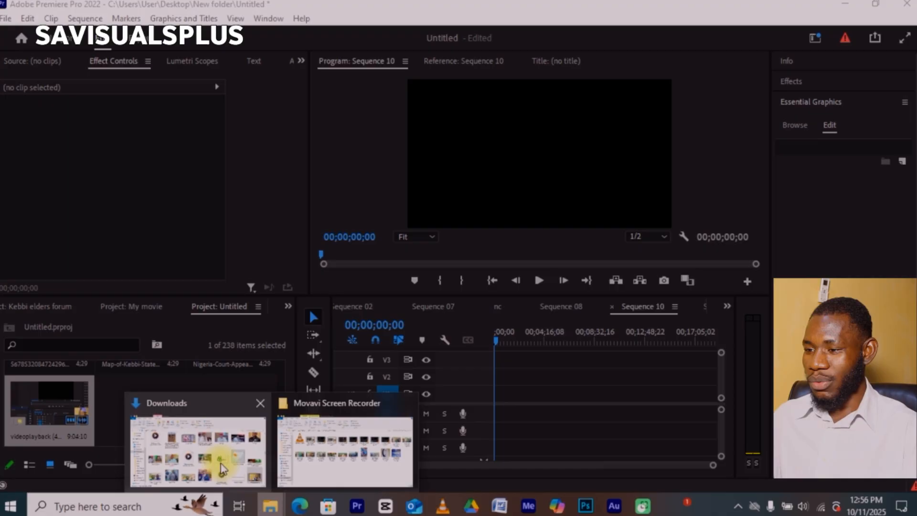
pyautogui.click(199, 450)
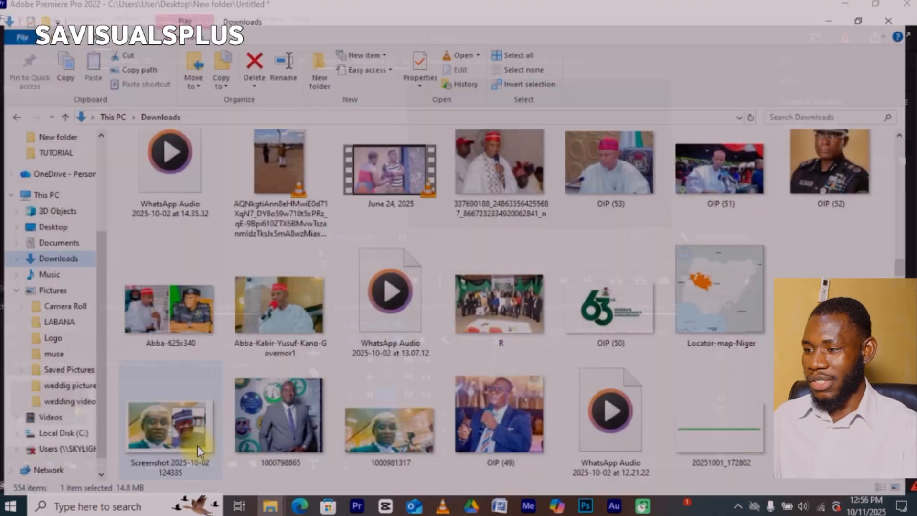
pyautogui.scroll(-5, 441, 246)
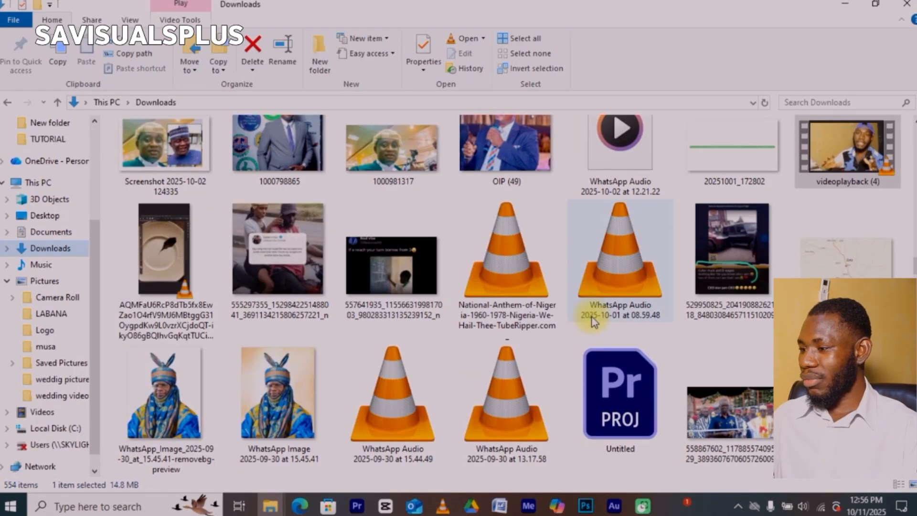
pyautogui.scroll(-8, 592, 317)
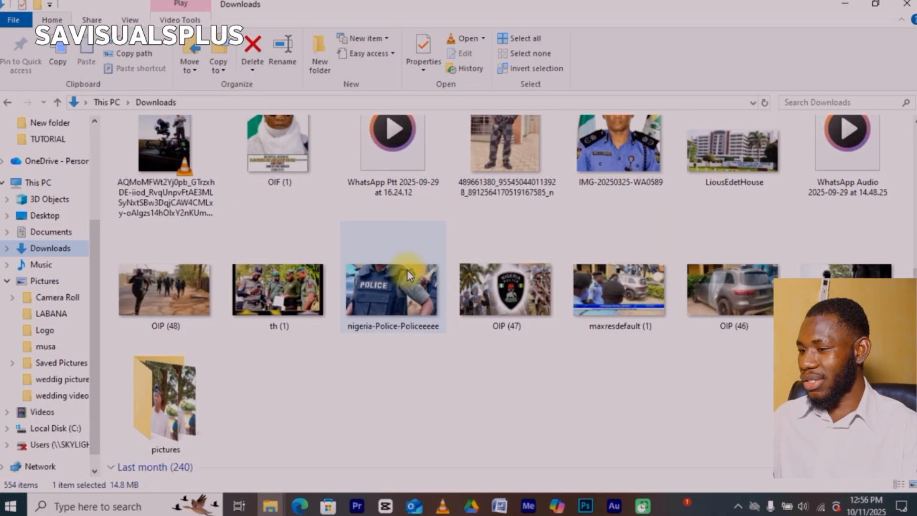
pyautogui.scroll(-8, 396, 266)
pyautogui.scroll(5, 354, 258)
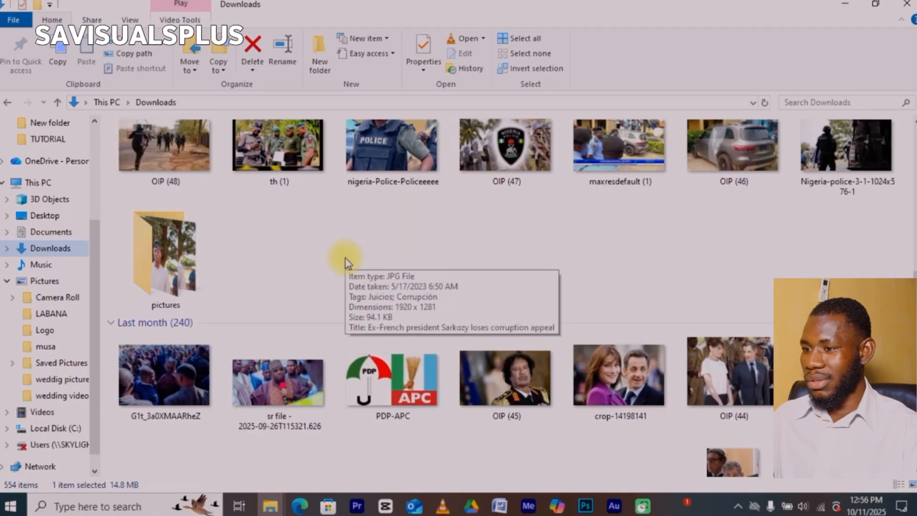
pyautogui.scroll(10, 229, 259)
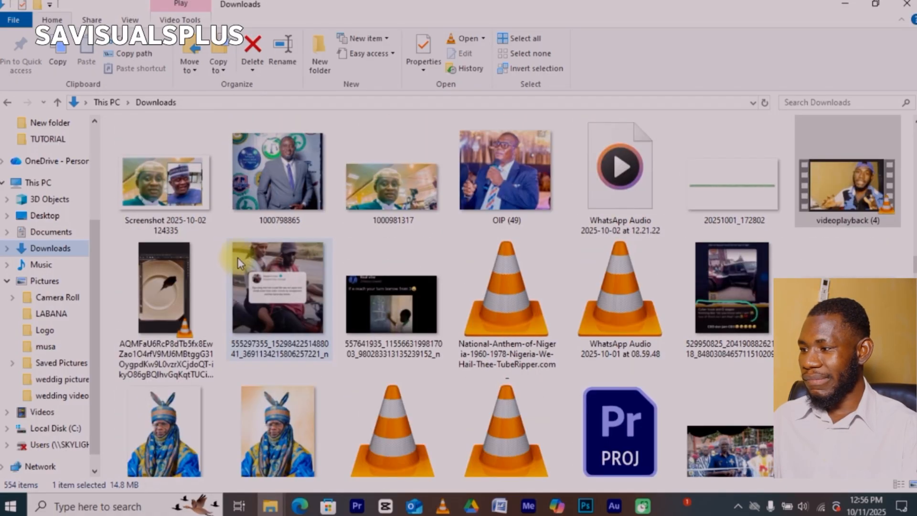
pyautogui.scroll(20, 402, 287)
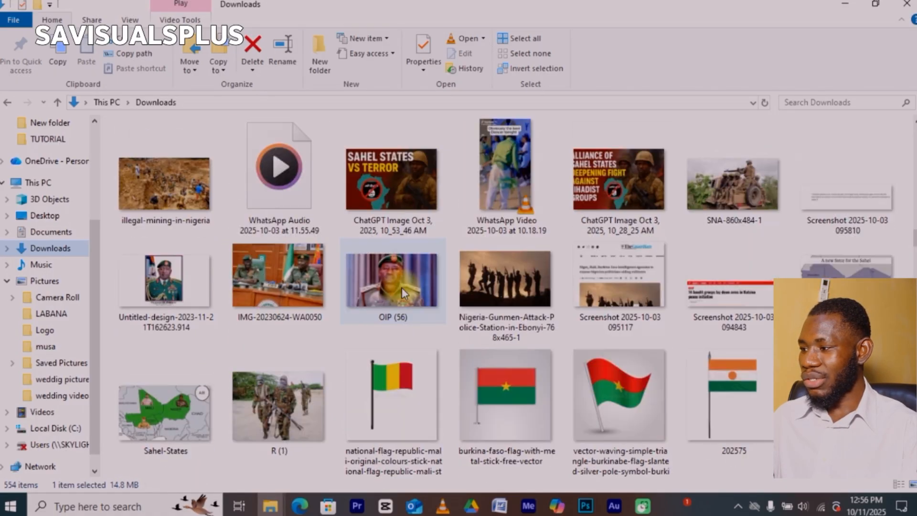
pyautogui.scroll(15, 297, 264)
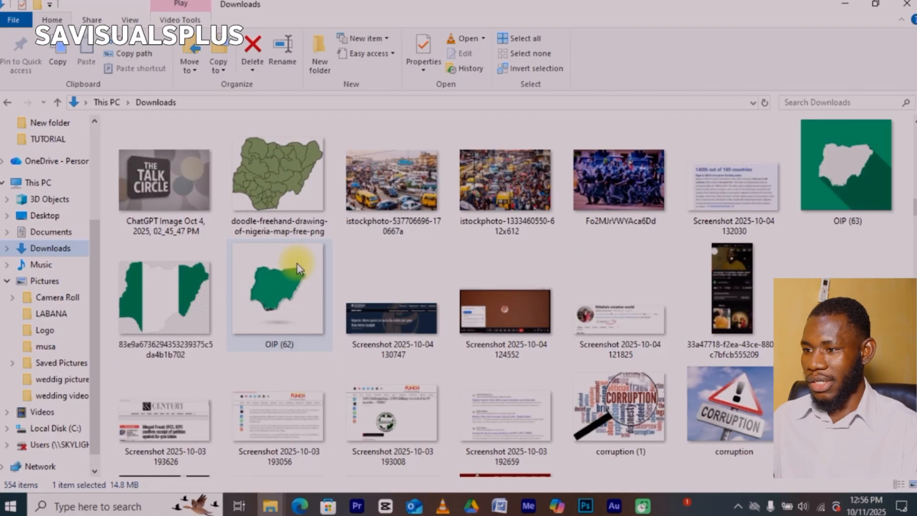
pyautogui.scroll(-10, 297, 263)
# Place MVI_8042 from the wedding videos folder in Pictures at the start of tracks V1 and A1 in Sequence 10
pyautogui.click(46, 281)
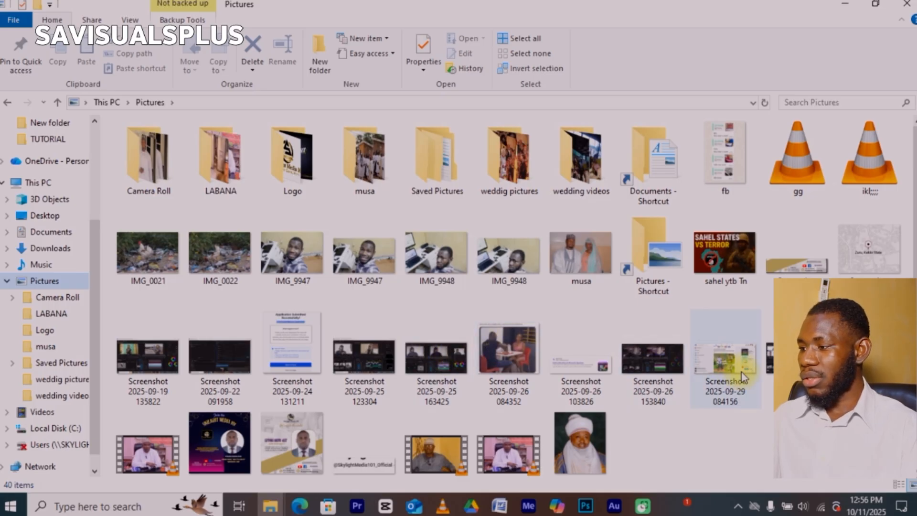
pyautogui.doubleClick(498, 166)
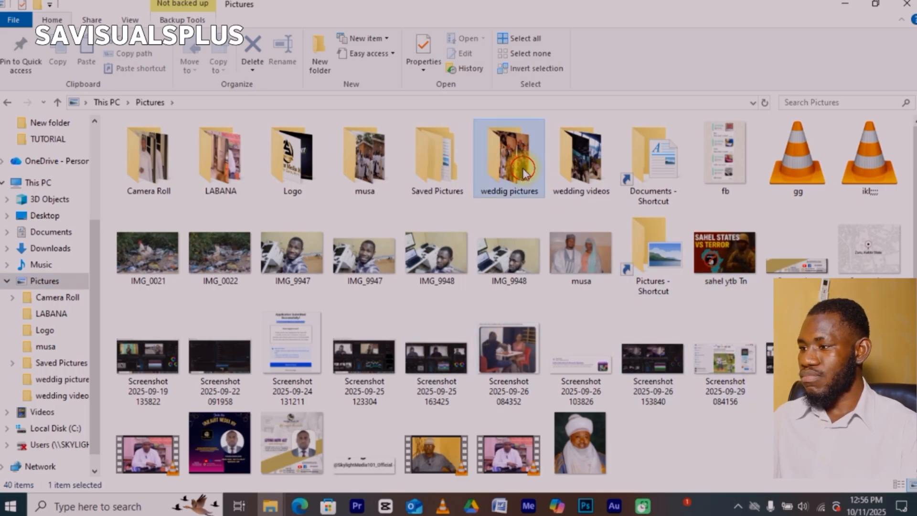
pyautogui.click(8, 103)
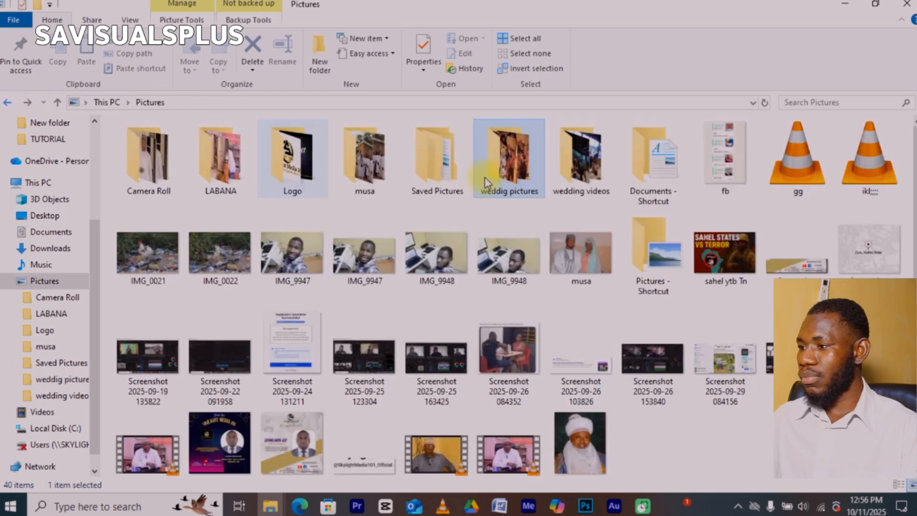
pyautogui.doubleClick(508, 158)
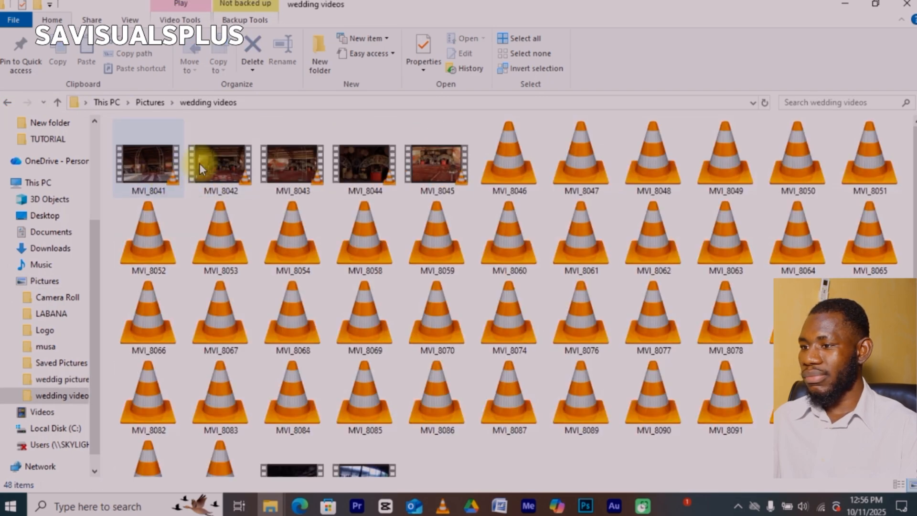
pyautogui.click(220, 163)
pyautogui.moveTo(220, 163); pyautogui.dragTo(496, 415)
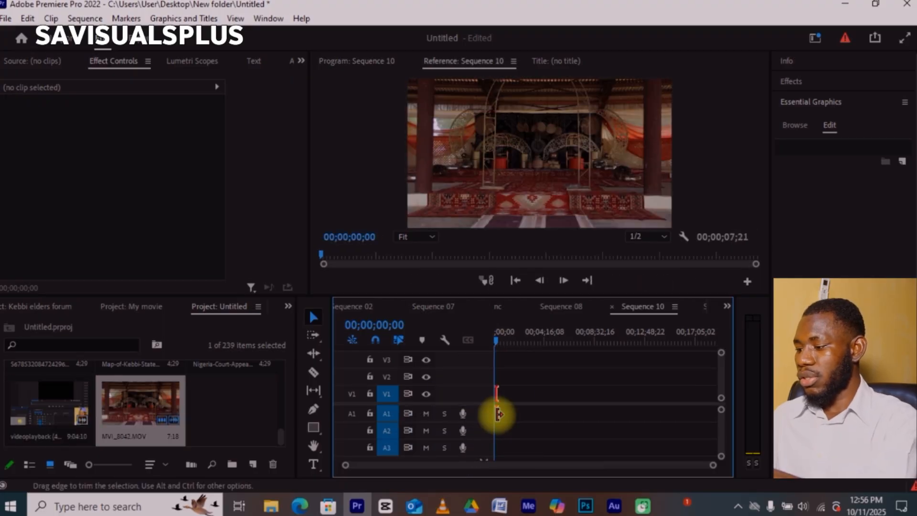
pyautogui.press('=')
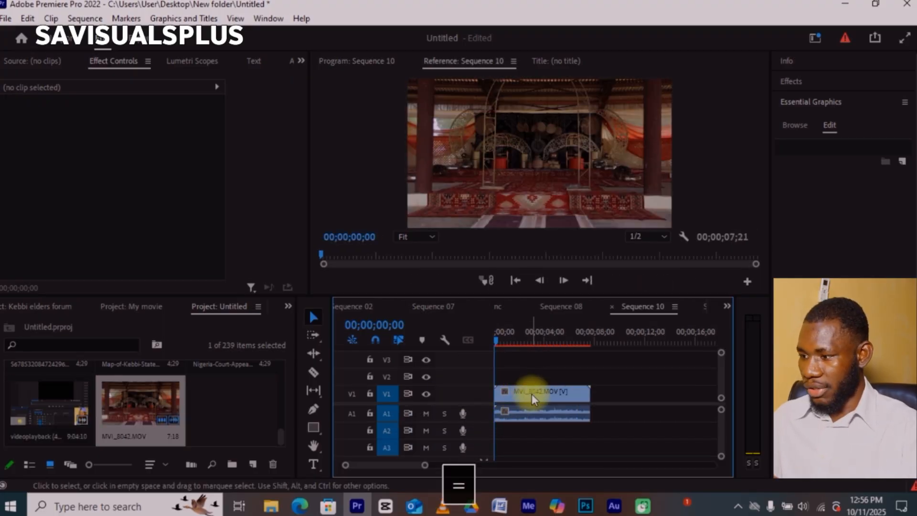
# Select the MVI_8042 clip in the sequence and preview it by playing and scrubbing through its footage
pyautogui.click(532, 394)
pyautogui.press('space')
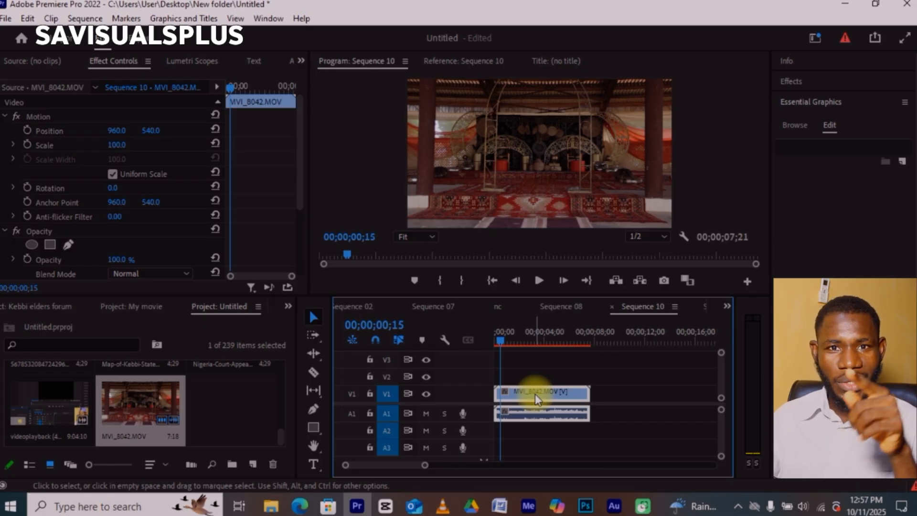
pyautogui.press('=')
pyautogui.press('=')
pyautogui.press('-')
pyautogui.press('-')
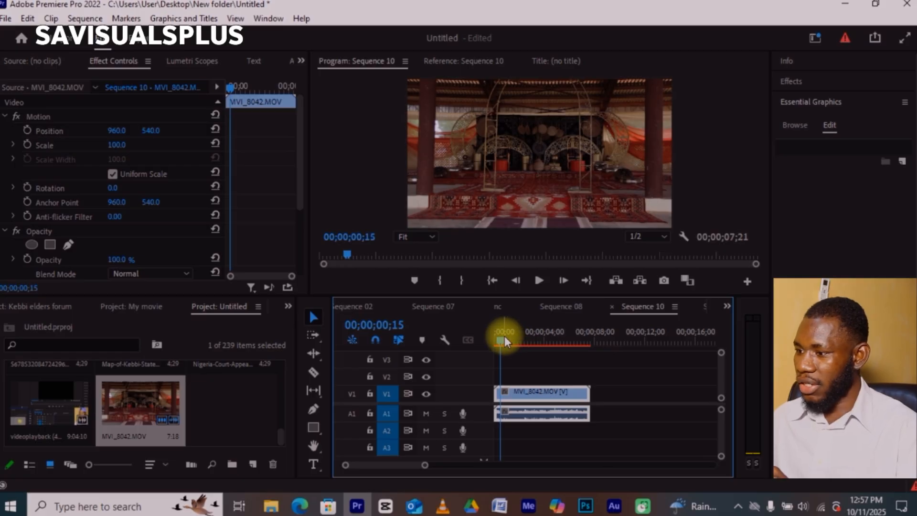
pyautogui.press('space')
pyautogui.click(549, 336)
pyautogui.click(560, 338)
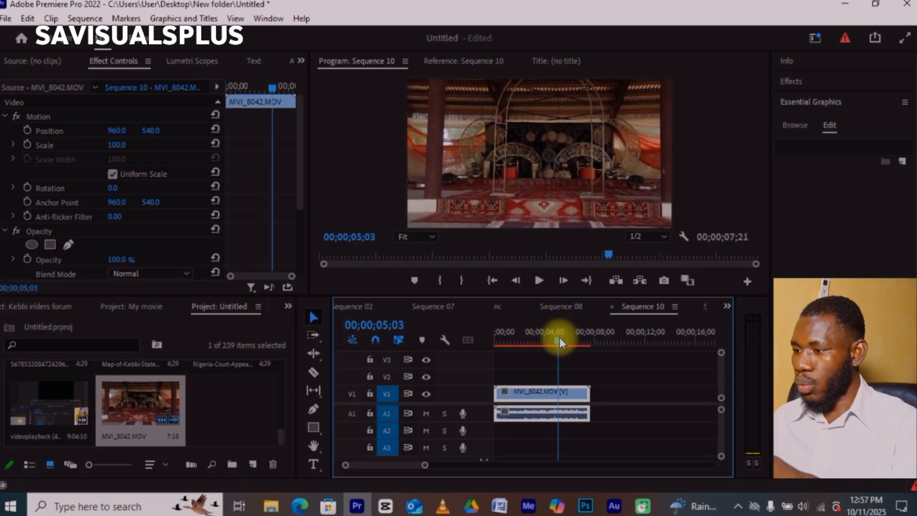
pyautogui.click(582, 345)
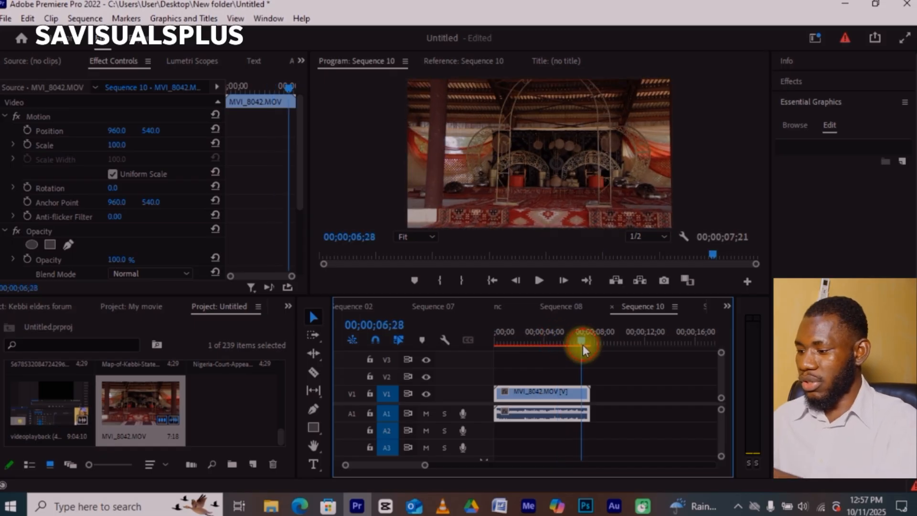
pyautogui.press('-')
pyautogui.click(521, 352)
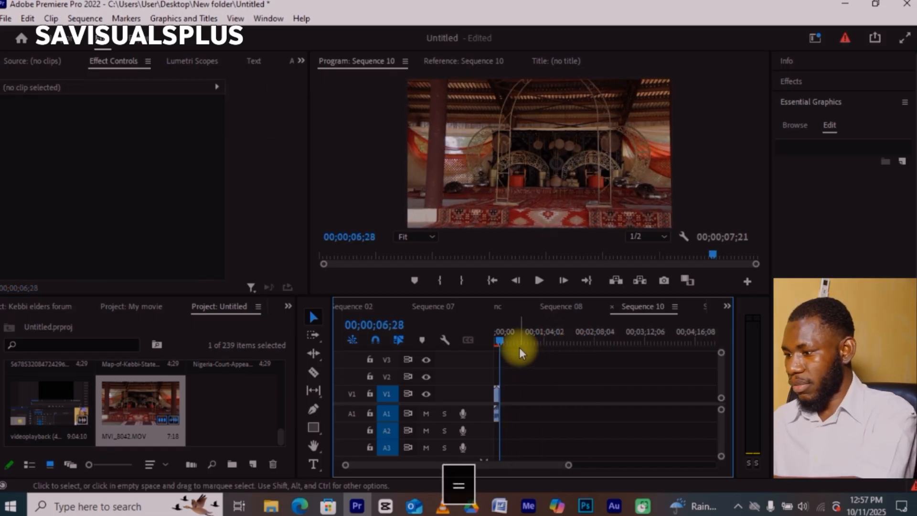
pyautogui.press('=')
pyautogui.click(521, 342)
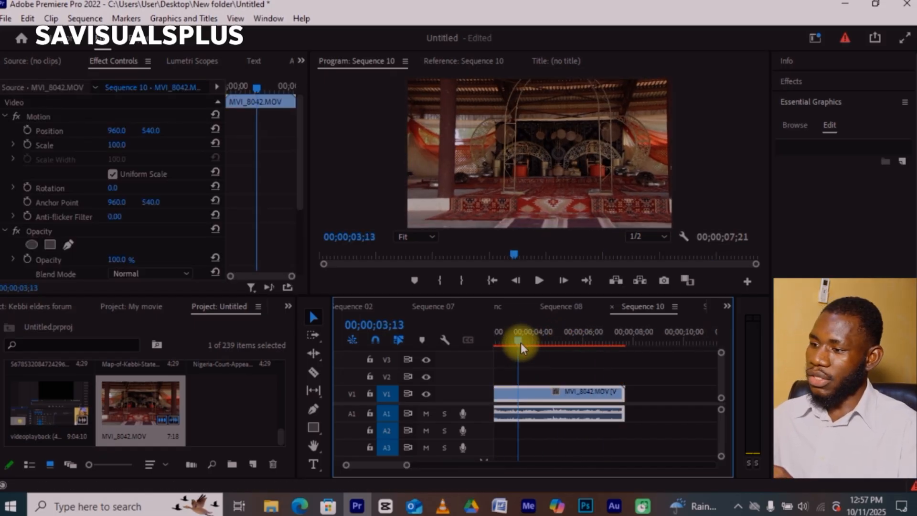
# Open the media export settings for Sequence 10
pyautogui.click(8, 20)
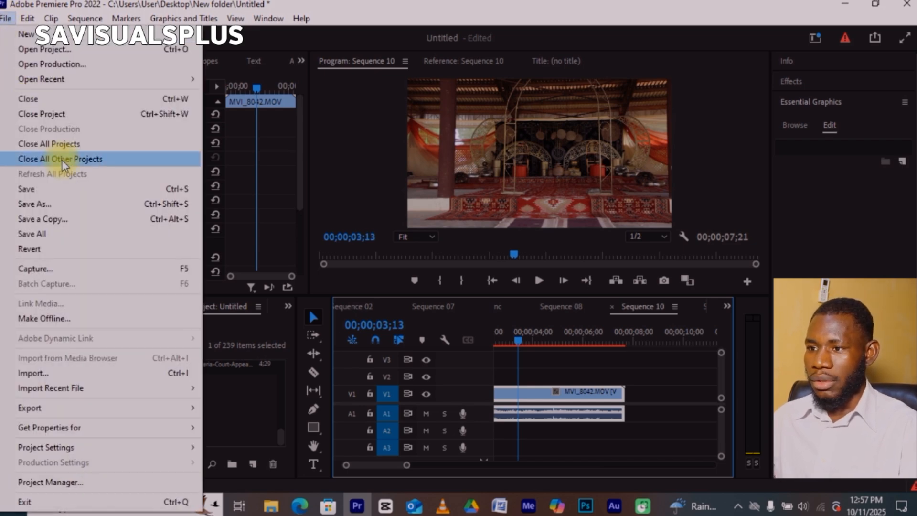
pyautogui.click(50, 376)
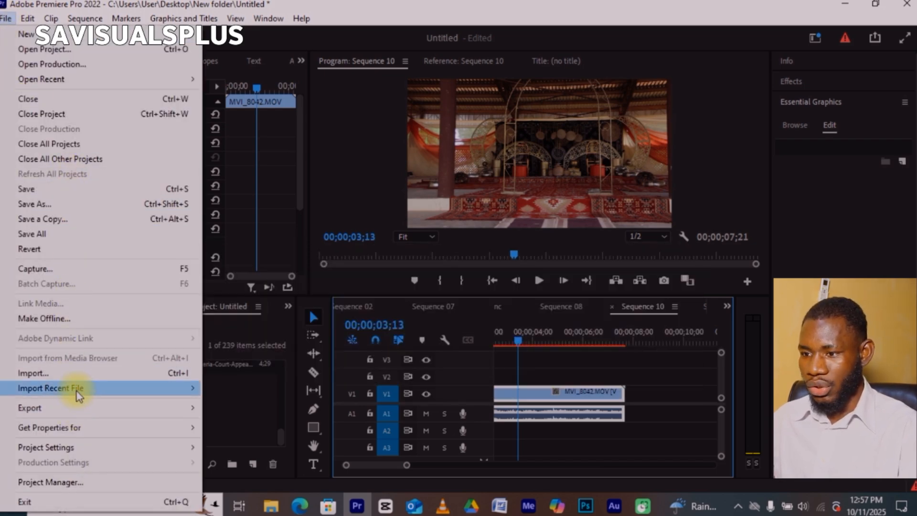
pyautogui.moveTo(76, 387)
pyautogui.moveTo(101, 406)
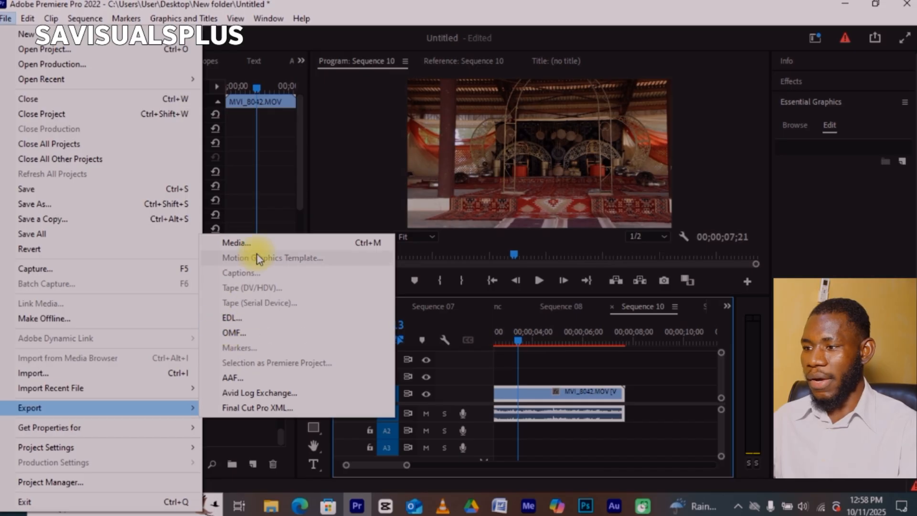
pyautogui.click(280, 251)
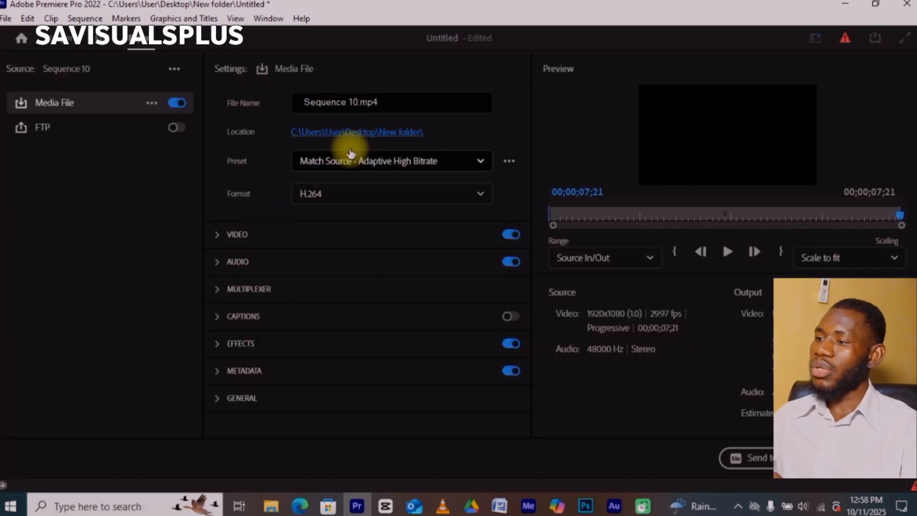
# Name the export file WEDDING CLIP
pyautogui.click(385, 102)
pyautogui.doubleClick(384, 103)
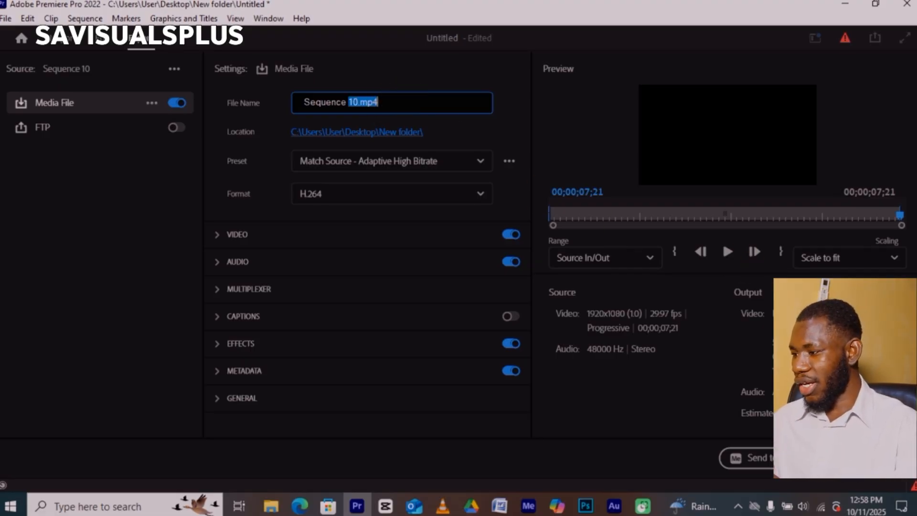
pyautogui.click(433, 104)
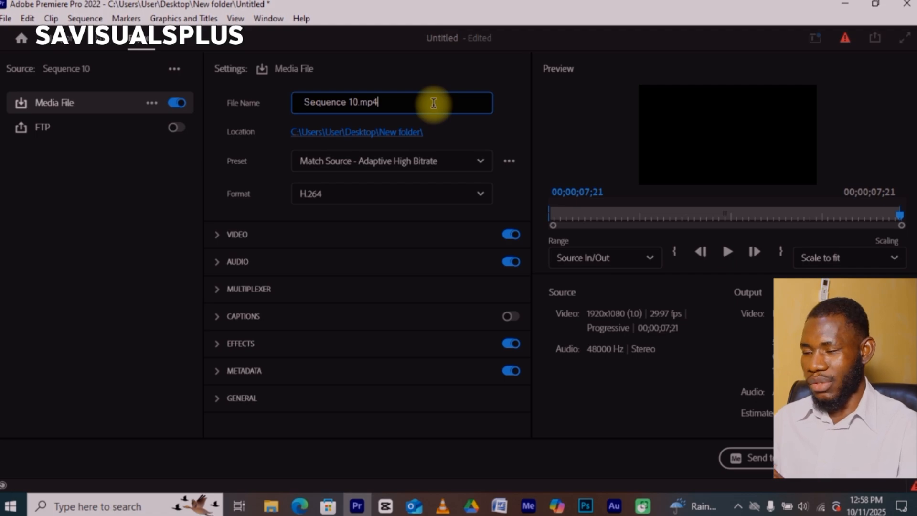
pyautogui.doubleClick(335, 102)
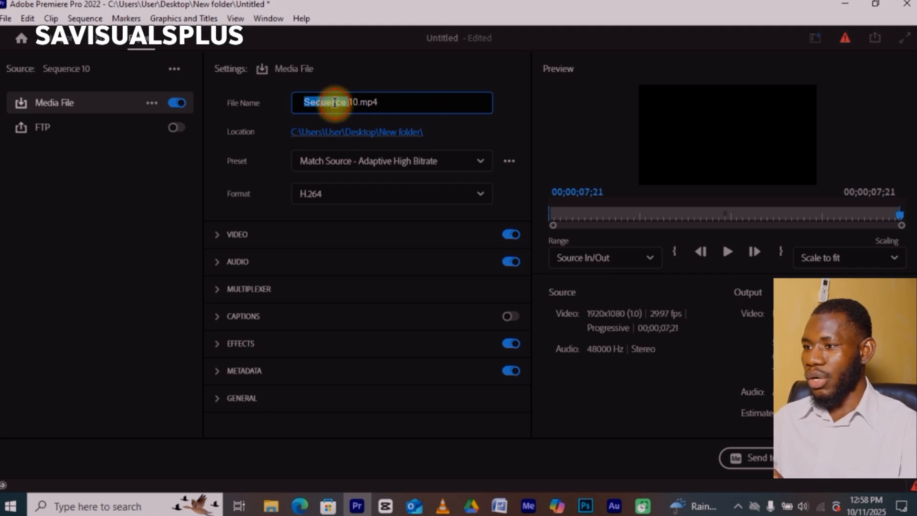
pyautogui.click(335, 103)
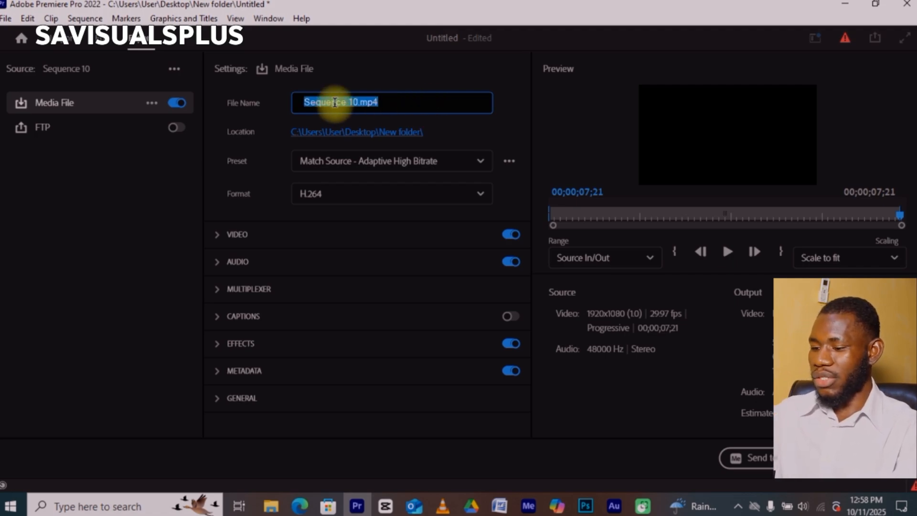
pyautogui.write('WEDDI')
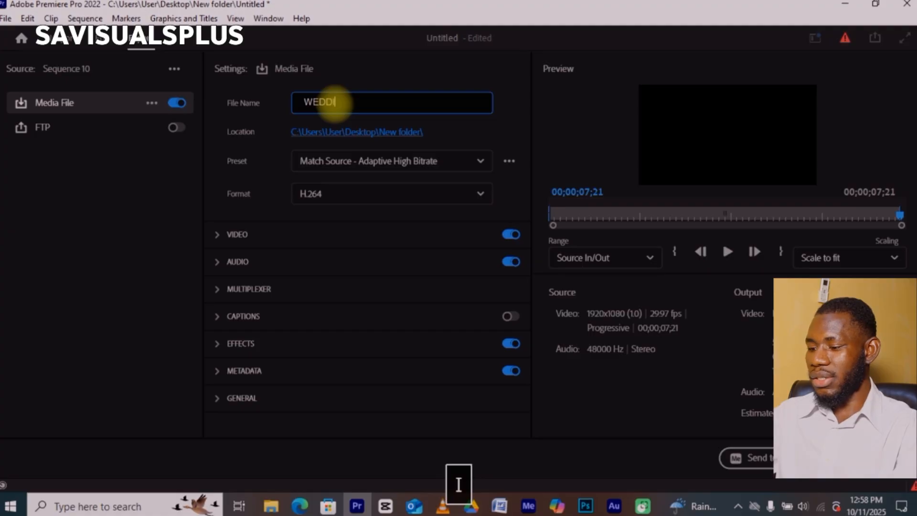
pyautogui.write('NG CLIP')
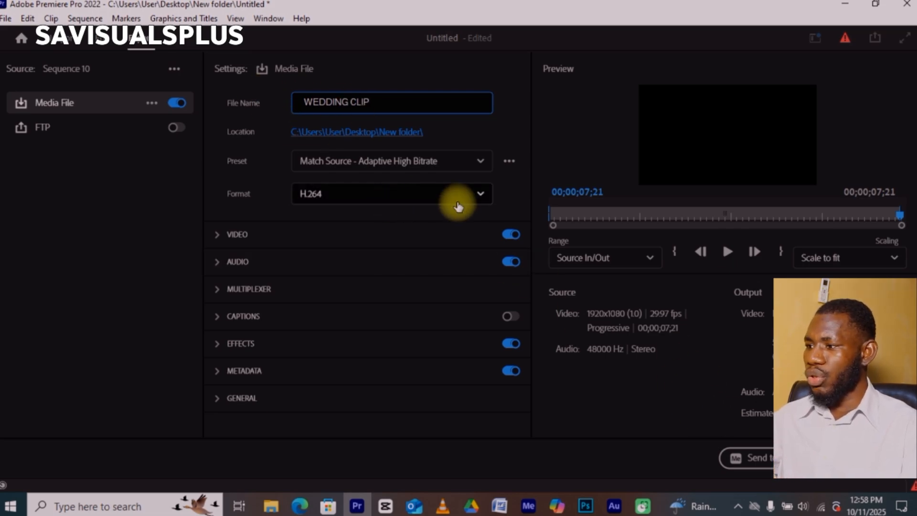
# Set the export range to Entire Source and send the export to Media Encoder
pyautogui.click(606, 263)
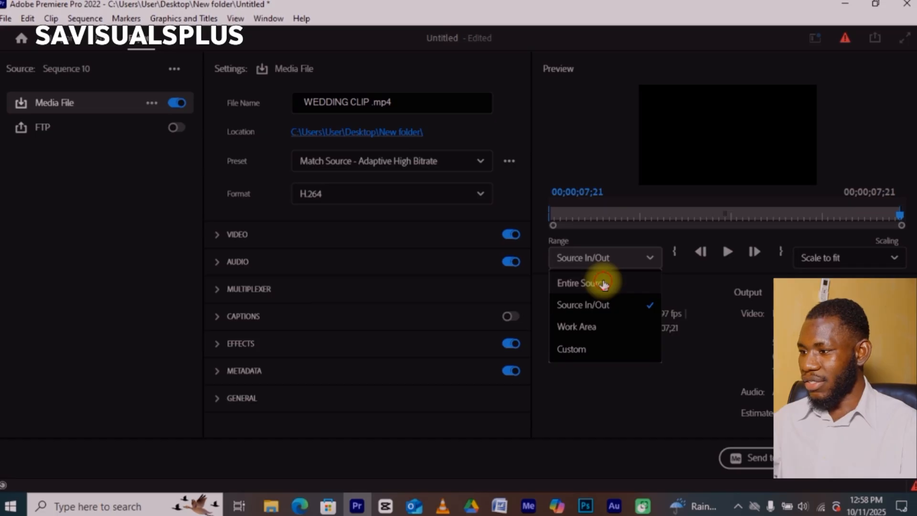
pyautogui.click(596, 282)
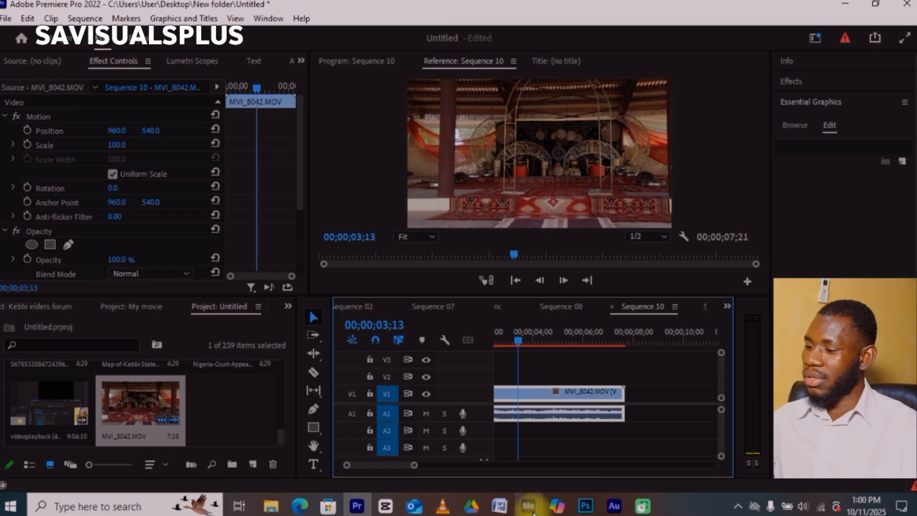
# Switch to Adobe Media Encoder and select the WEDDING CLIP output of Sequence 10 in the queue
pyautogui.click(530, 509)
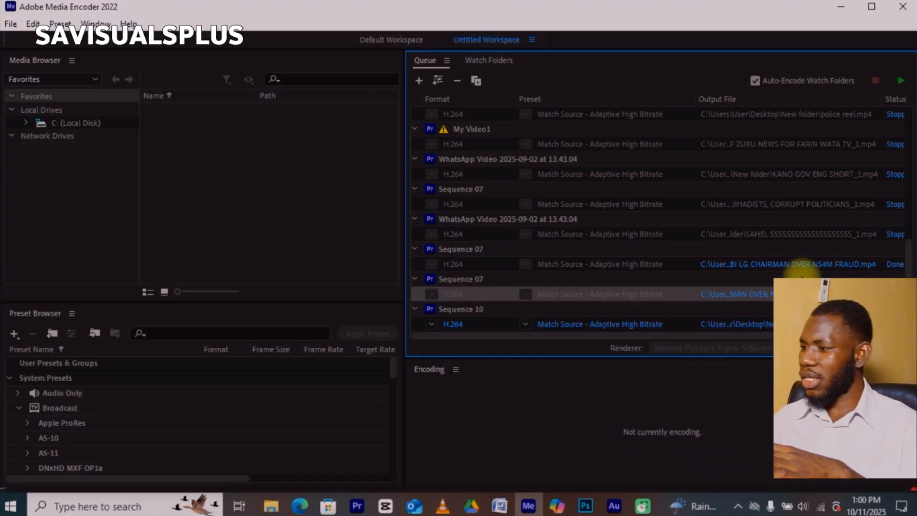
pyautogui.moveTo(551, 334); pyautogui.dragTo(589, 338)
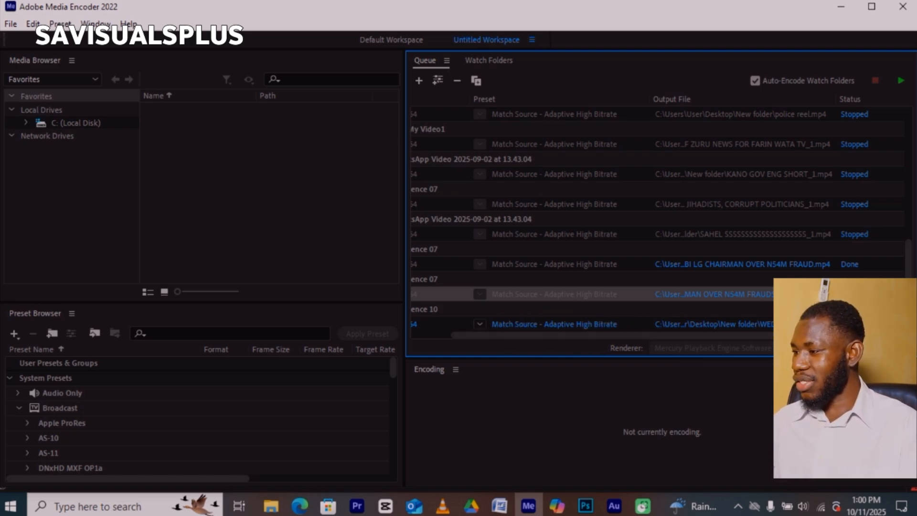
pyautogui.click(692, 323)
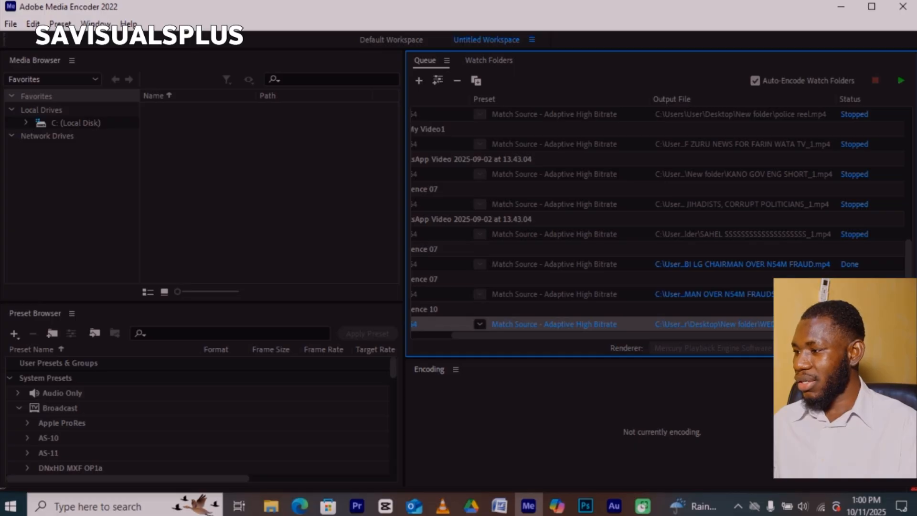
# Start encoding the queued WEDDING CLIP output and switch back to Premiere Pro
pyautogui.click(900, 84)
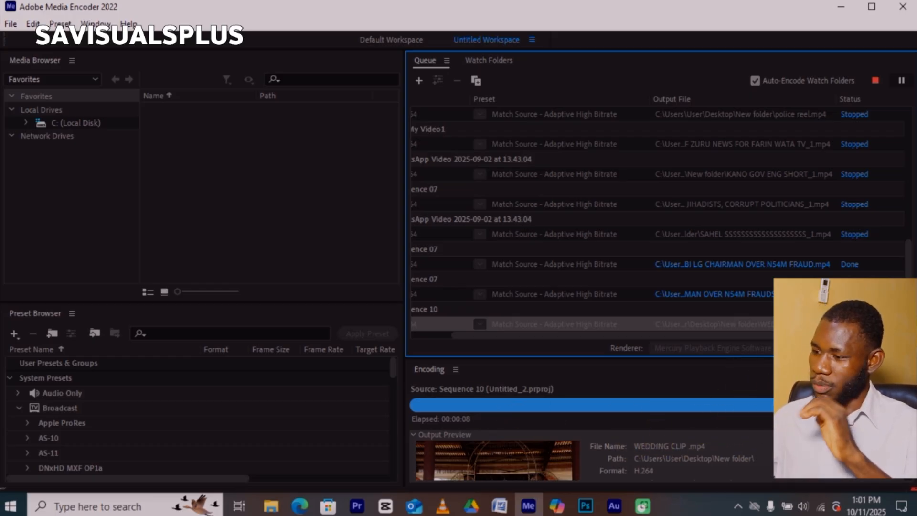
pyautogui.click(358, 507)
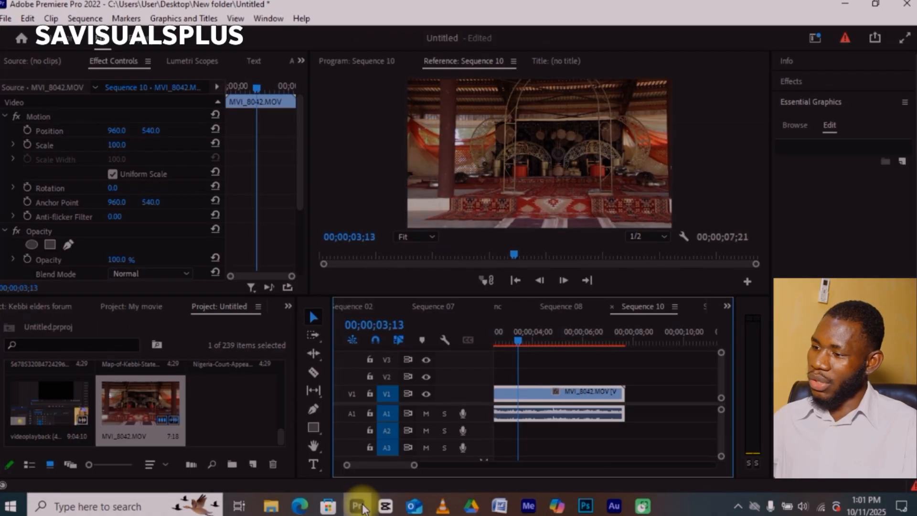
pyautogui.click(585, 367)
pyautogui.press('-')
pyautogui.press('-')
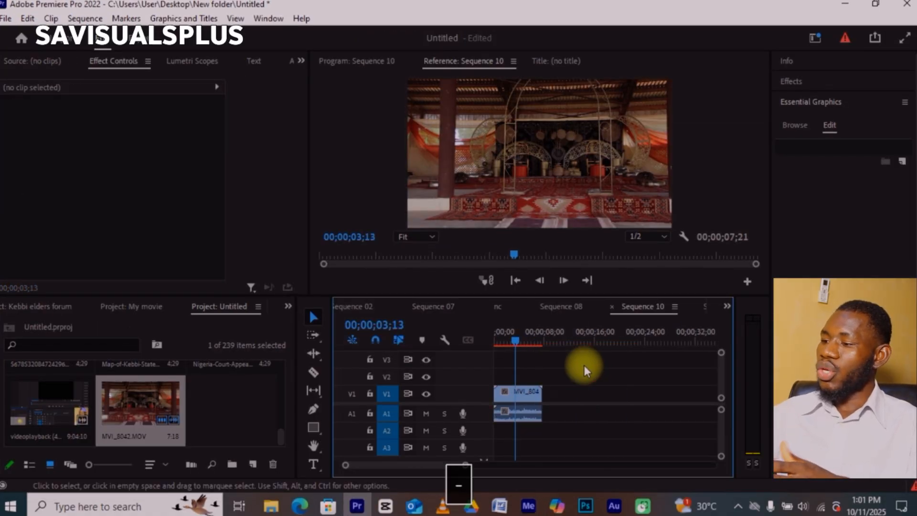
pyautogui.press('=')
pyautogui.press('=')
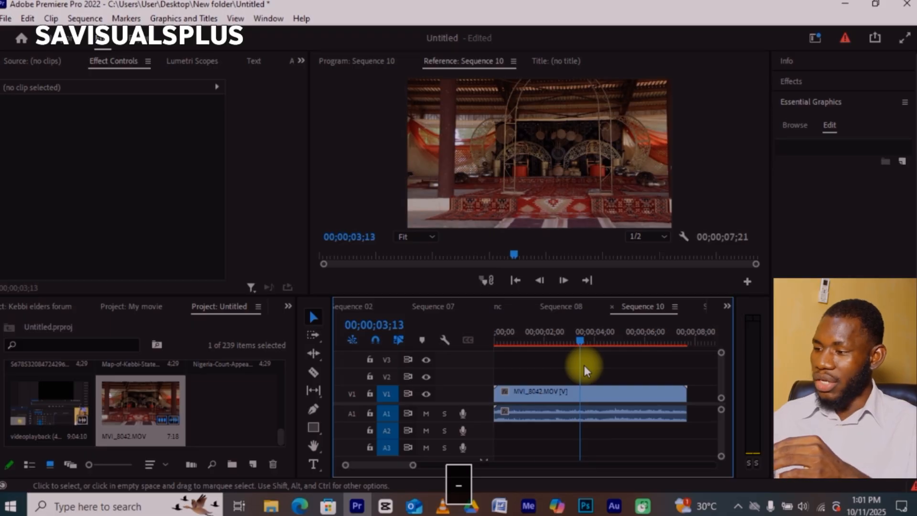
pyautogui.press('-')
pyautogui.press('-')
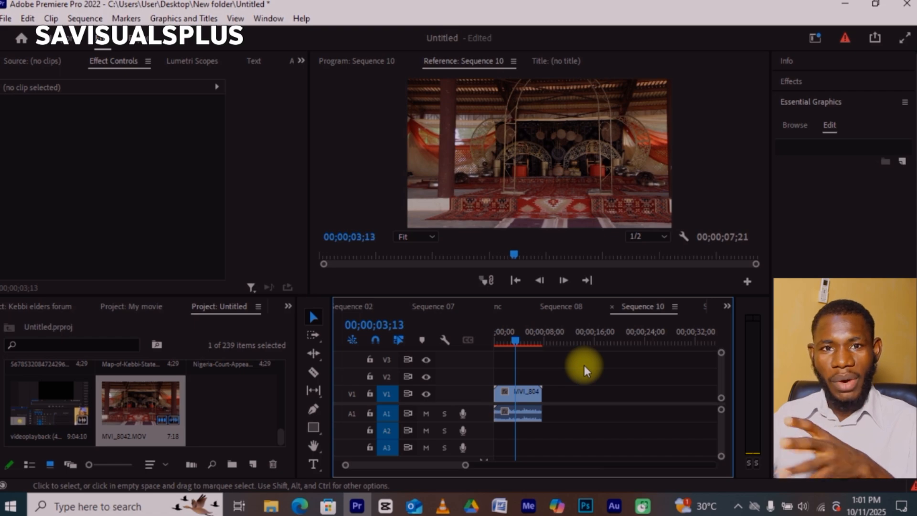
pyautogui.click(530, 392)
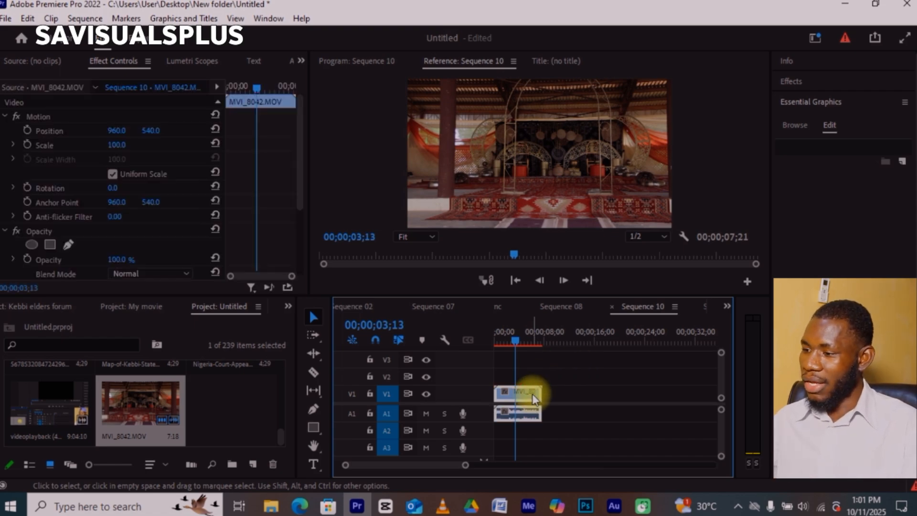
pyautogui.click(526, 370)
pyautogui.click(506, 341)
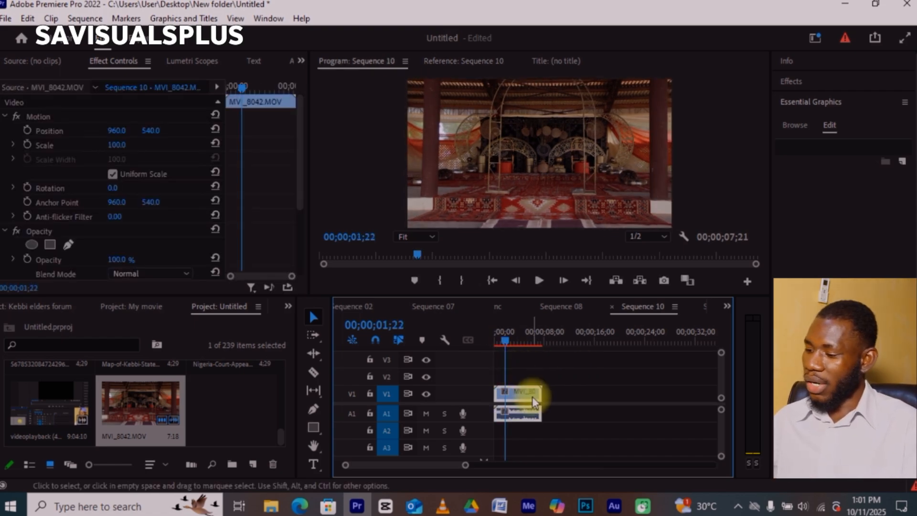
pyautogui.press('=')
pyautogui.press('=')
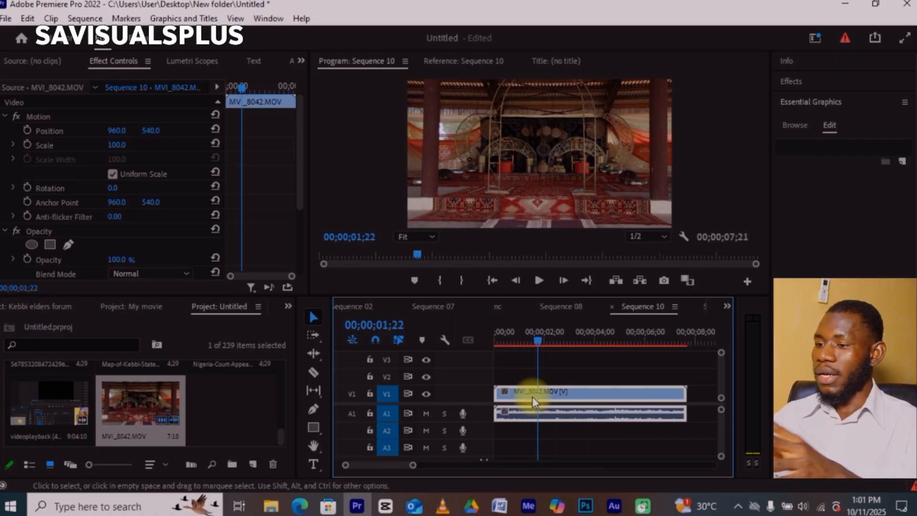
pyautogui.click(532, 364)
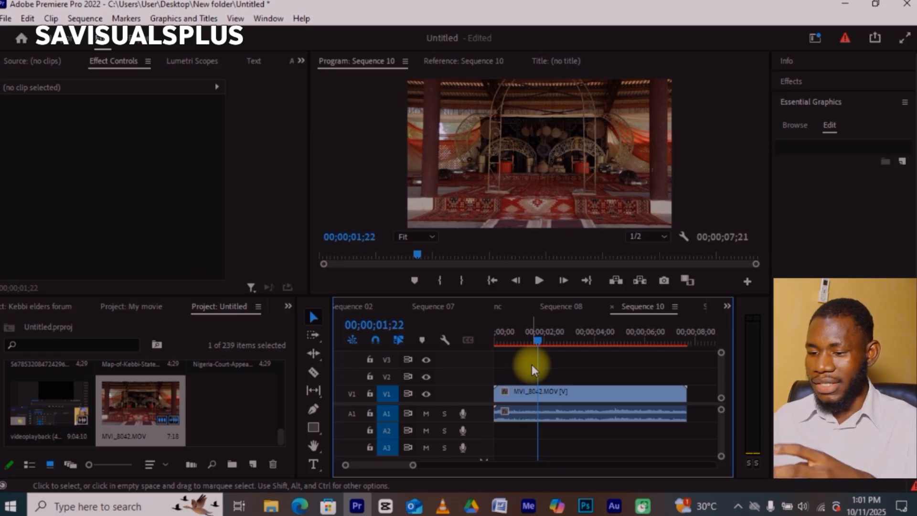
# Create a new sequence from the Digital SLR DSLR 1080p30 preset, keeping the Selection tool active
pyautogui.hotkey('ctrl', 'n')
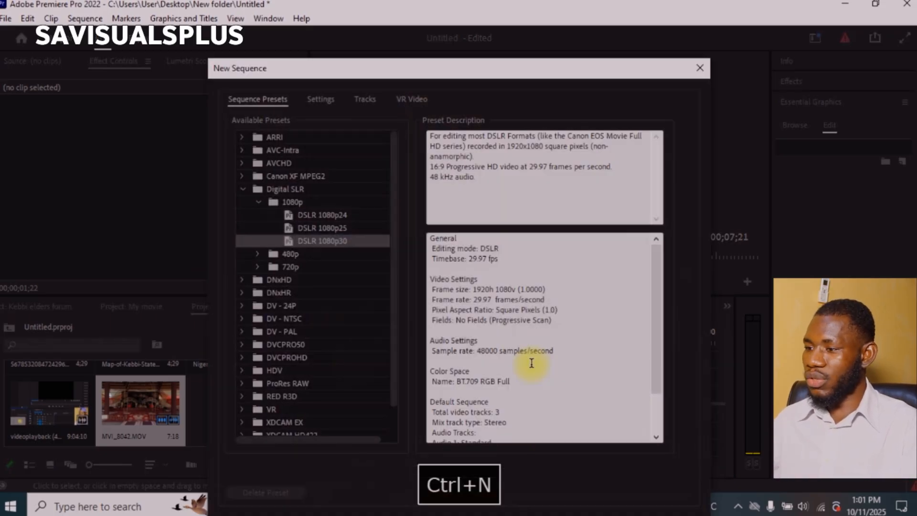
pyautogui.press('Return')
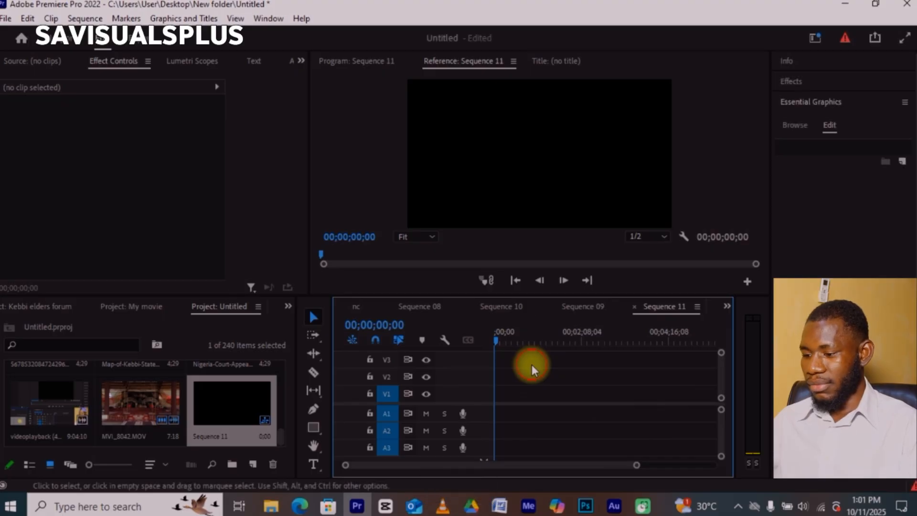
pyautogui.press('b')
pyautogui.press('v')
# Place the MVI_8069 video from the wedding videos folder at the start of the new sequence and briefly play it back
pyautogui.moveTo(270, 510)
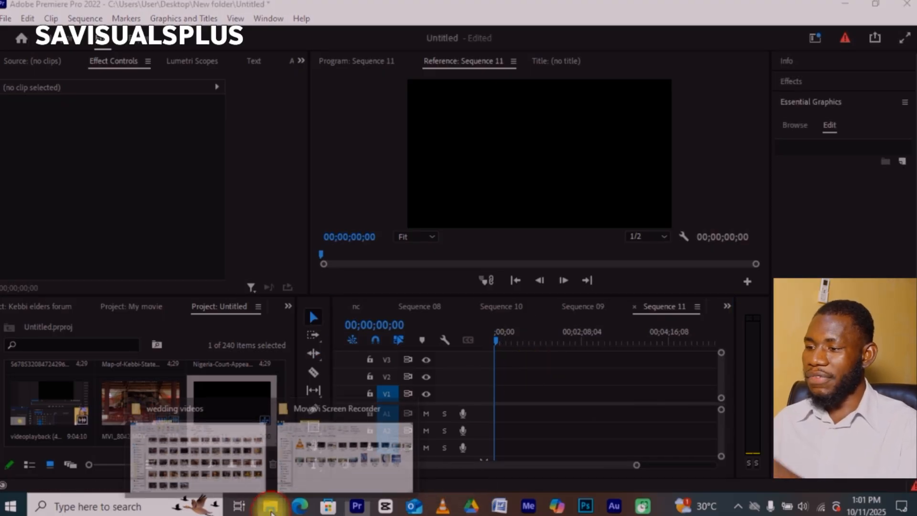
pyautogui.click(195, 444)
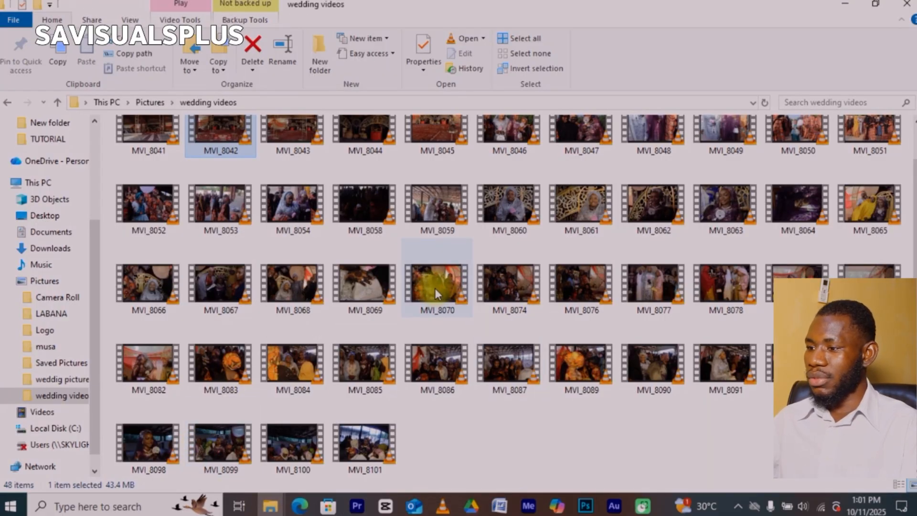
pyautogui.moveTo(366, 286); pyautogui.dragTo(492, 414)
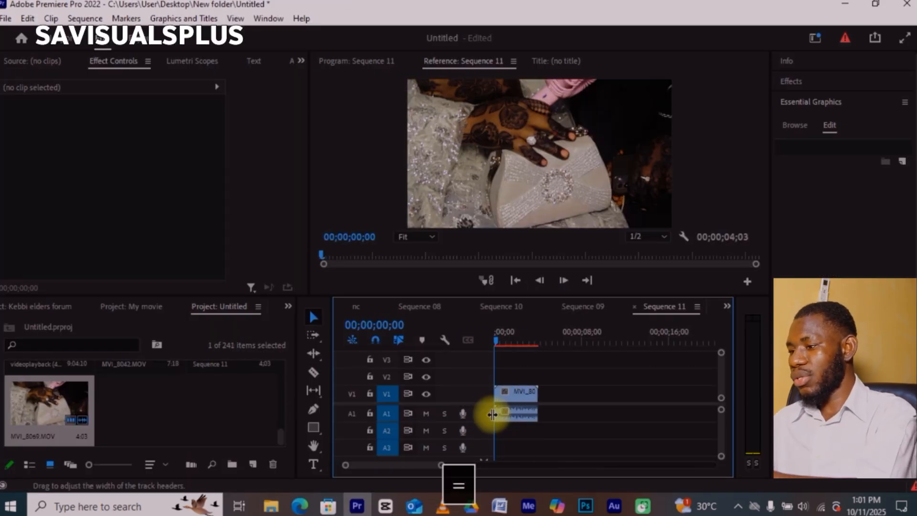
pyautogui.click(511, 397)
pyautogui.press('space')
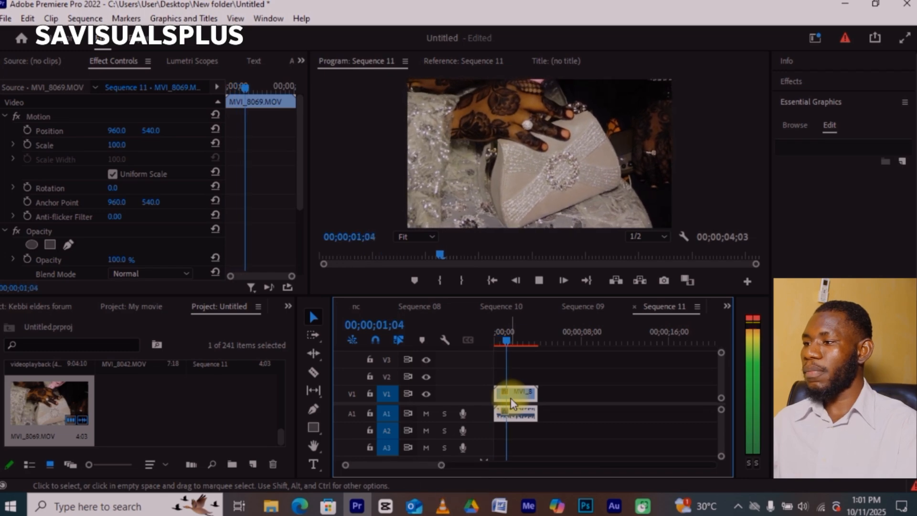
pyautogui.press('space')
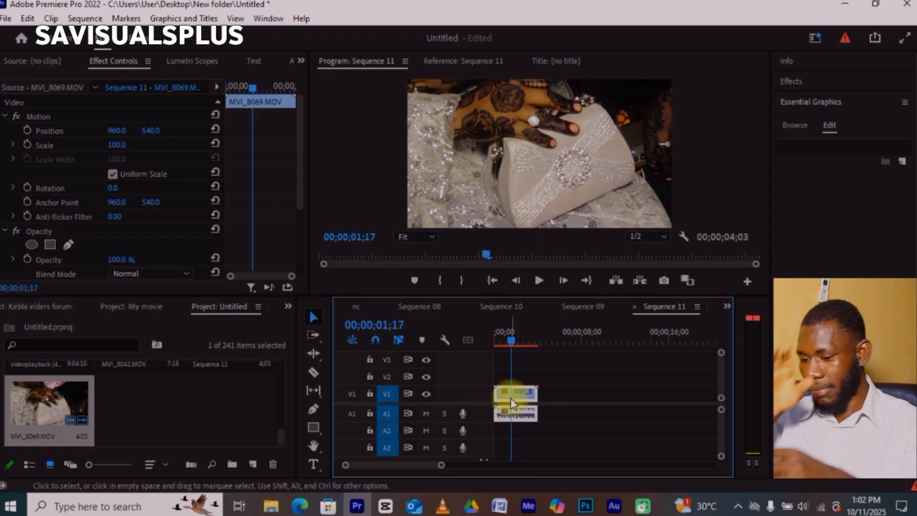
# Open the media export settings for Sequence 11 and send the export to Media Encoder
pyautogui.hotkey('ctrl', 'm')
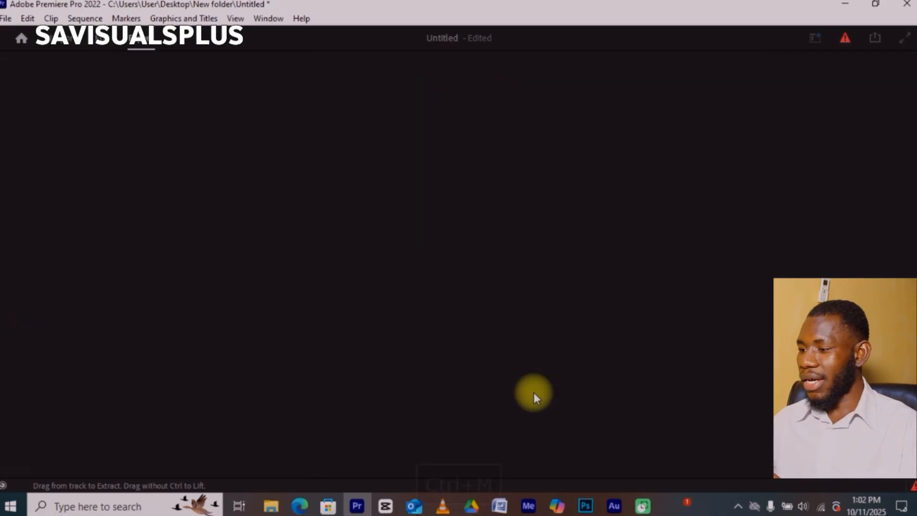
pyautogui.click(804, 462)
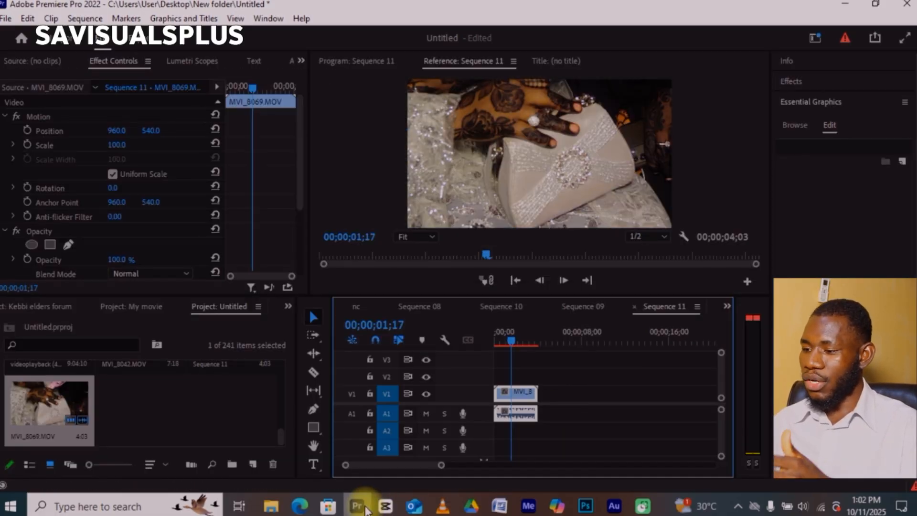
pyautogui.click(553, 389)
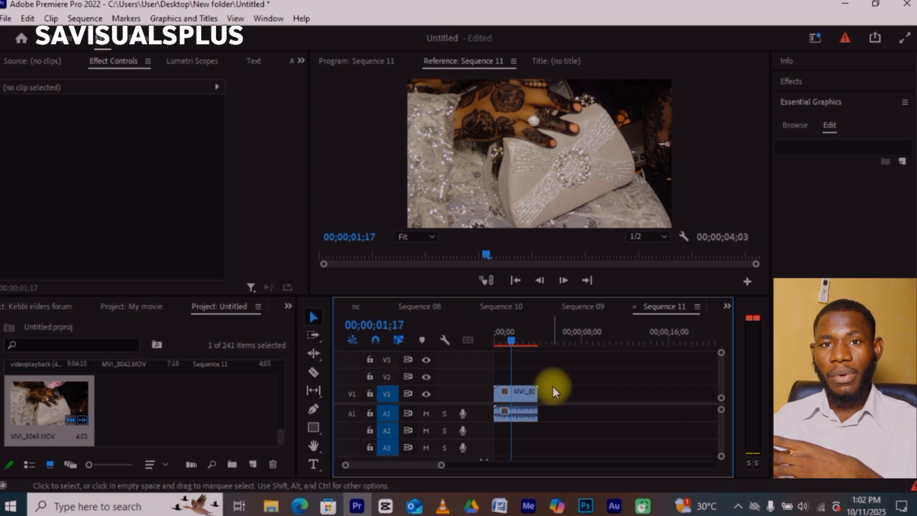
pyautogui.click(522, 395)
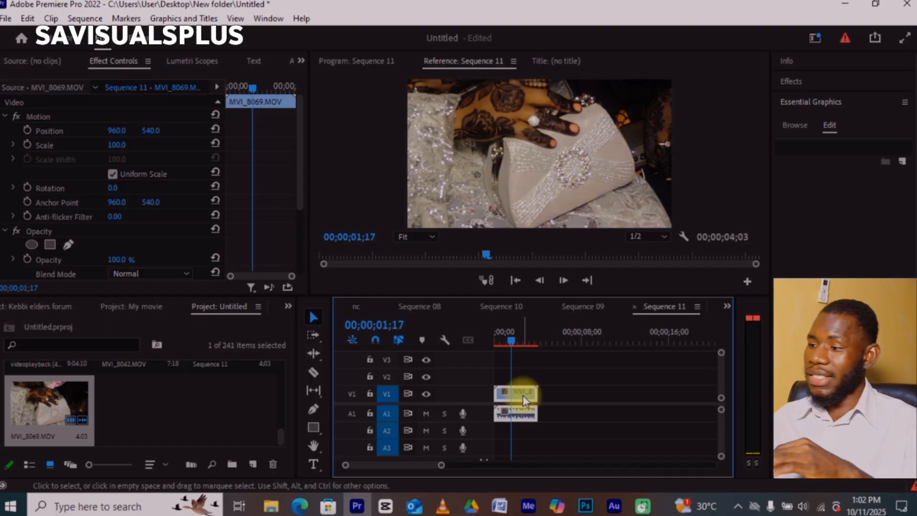
pyautogui.press('=')
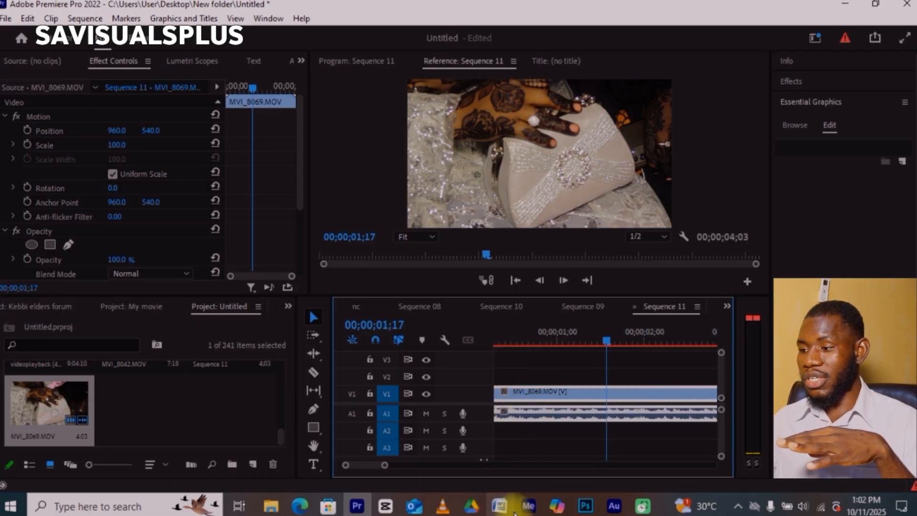
# Switch to Adobe Media Encoder, select the Sequence 11 output in the queue and start encoding it
pyautogui.click(522, 511)
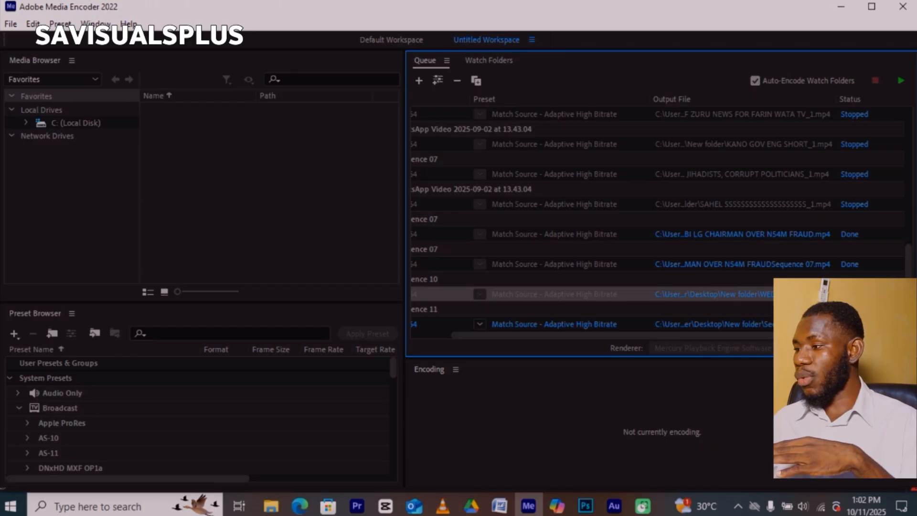
pyautogui.click(444, 323)
pyautogui.click(901, 81)
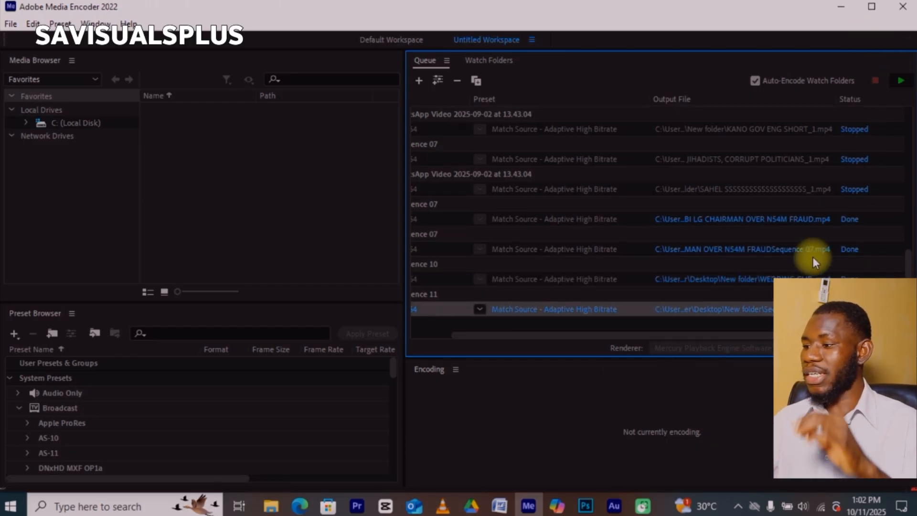
pyautogui.moveTo(526, 510)
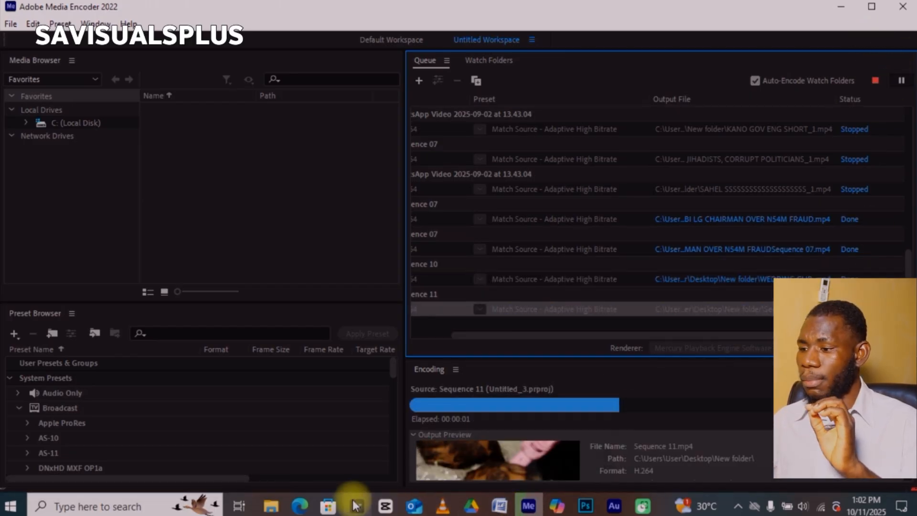
pyautogui.click(677, 395)
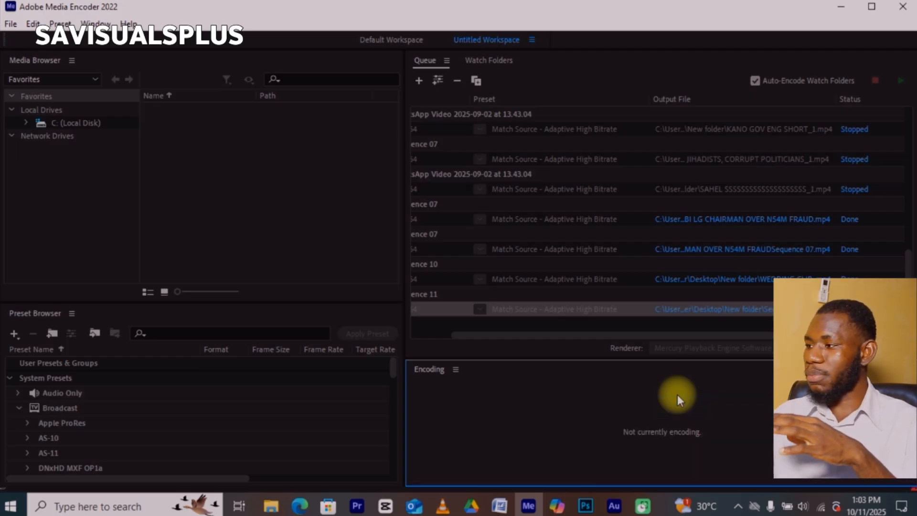
pyautogui.click(886, 100)
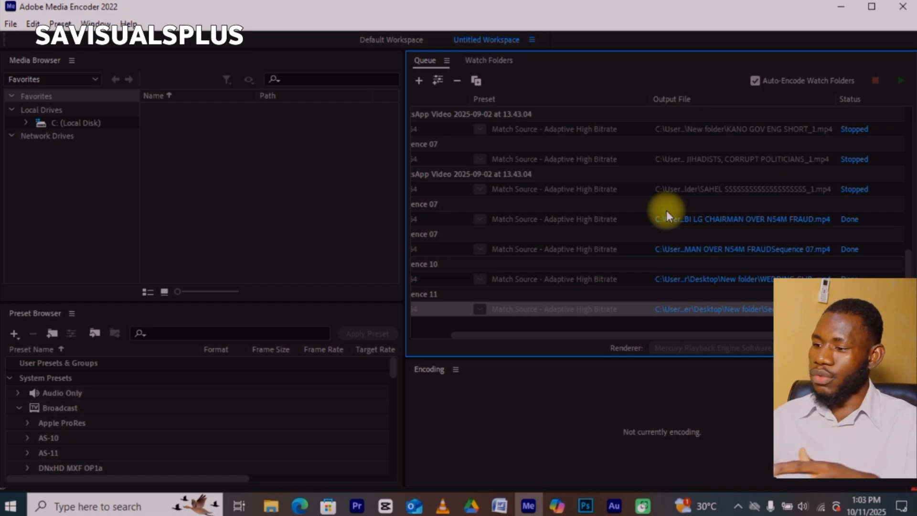
# Switch to Premiere Pro and export Sequence 11 directly from the export settings, moving the encoding progress window aside
pyautogui.click(357, 505)
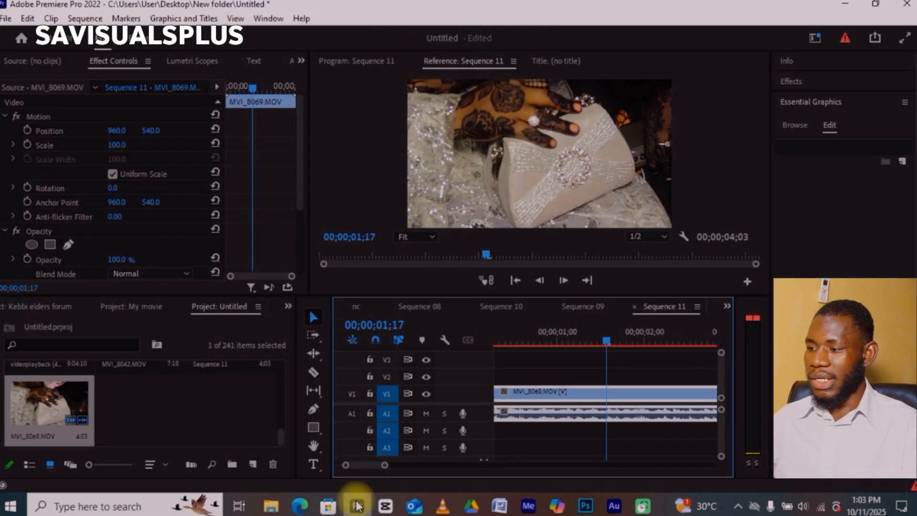
pyautogui.click(534, 367)
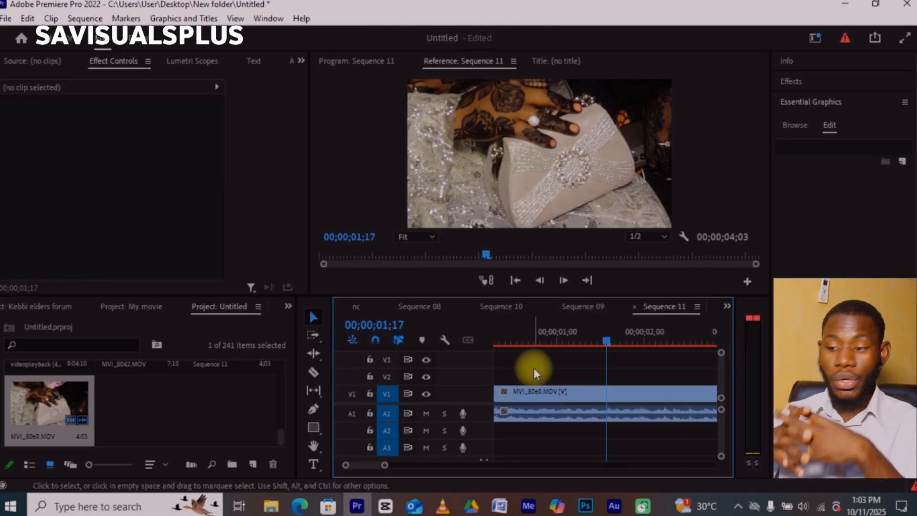
pyautogui.hotkey('ctrl', 'm')
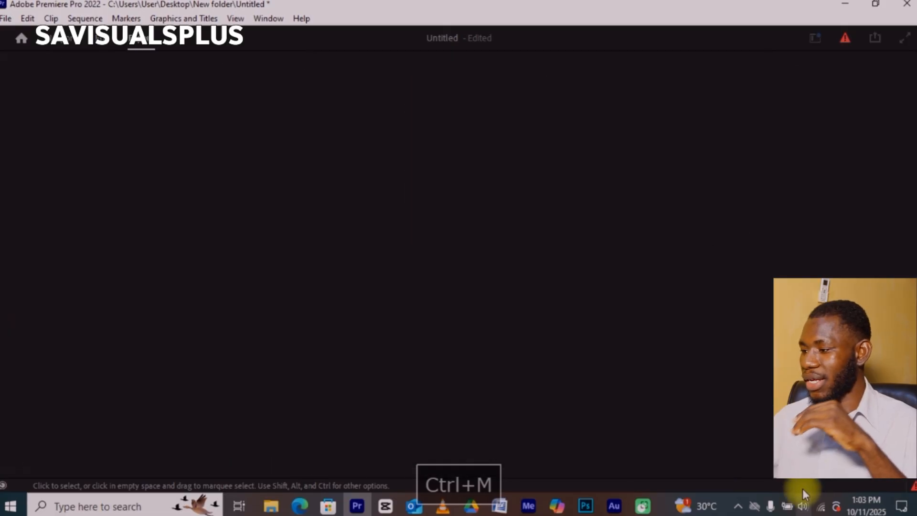
pyautogui.click(875, 458)
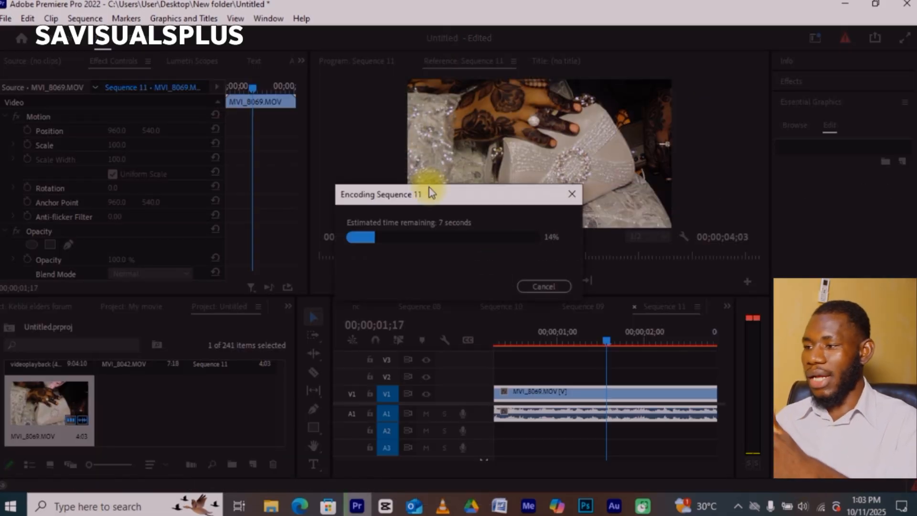
pyautogui.moveTo(429, 187); pyautogui.dragTo(439, 174)
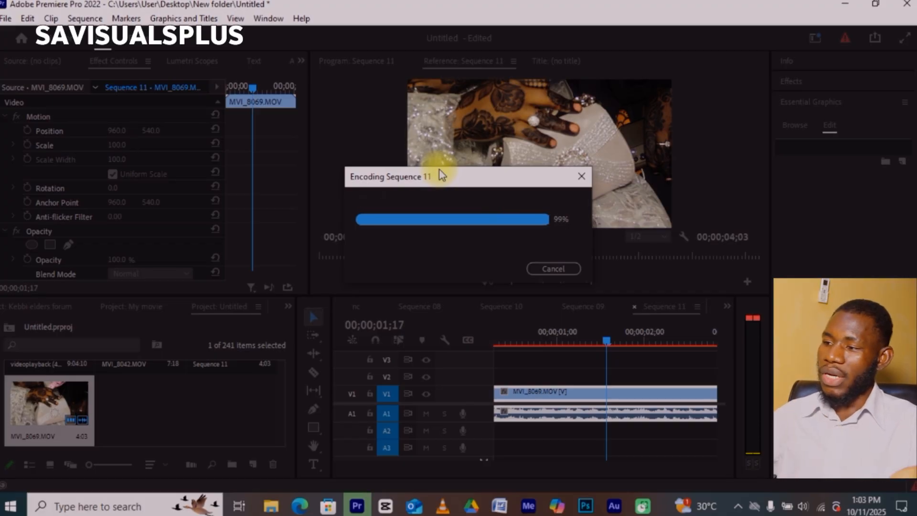
pyautogui.moveTo(442, 175); pyautogui.dragTo(603, 145)
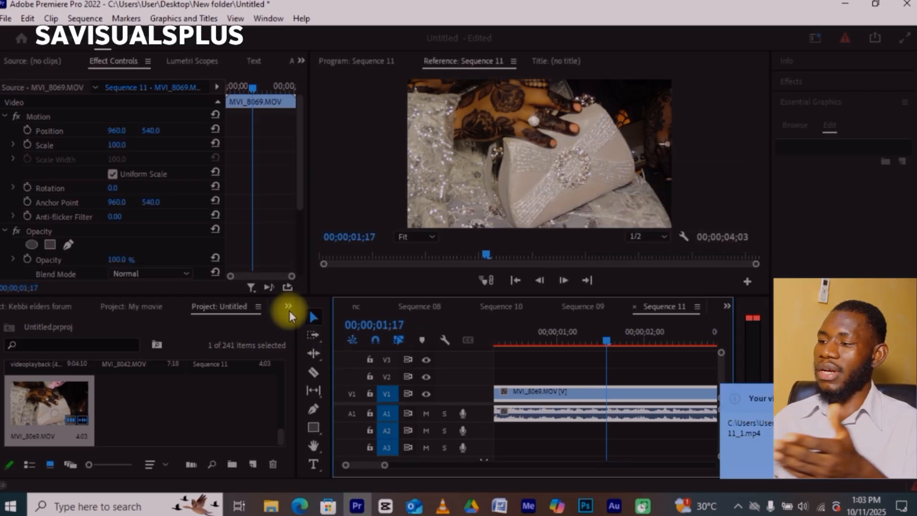
pyautogui.click(288, 307)
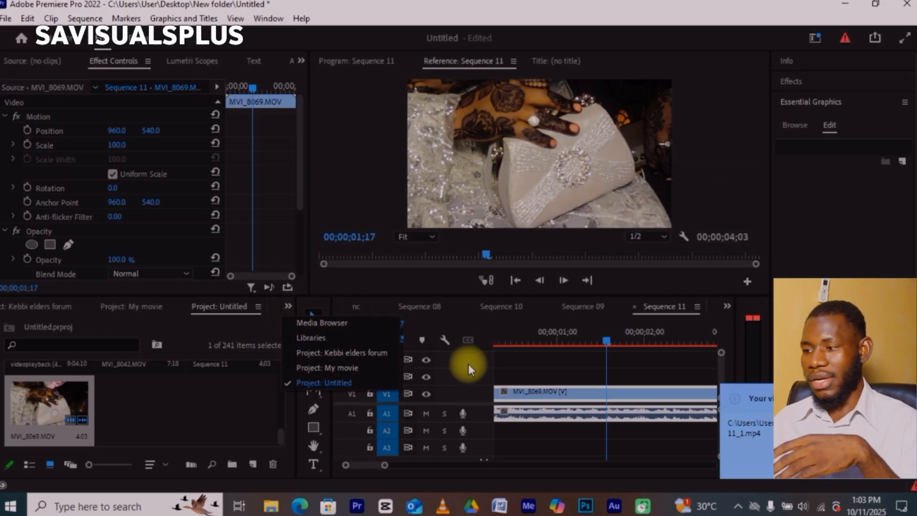
pyautogui.click(553, 369)
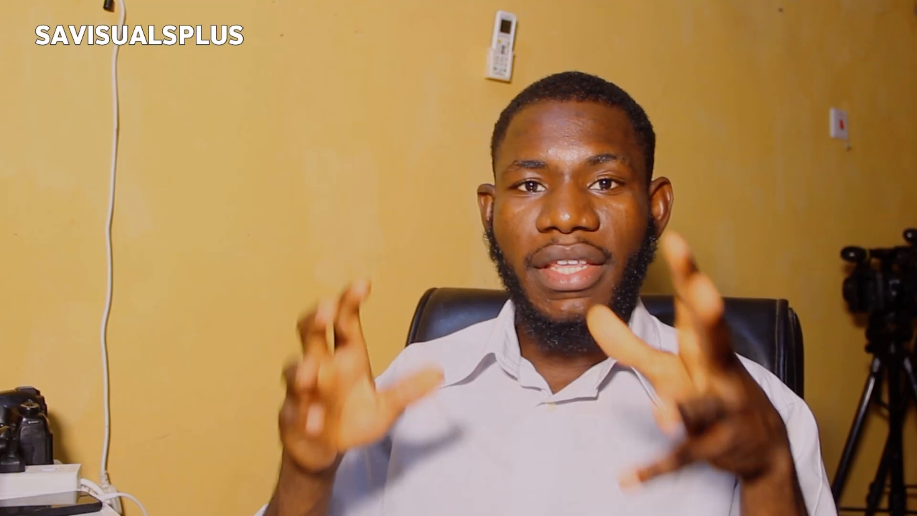